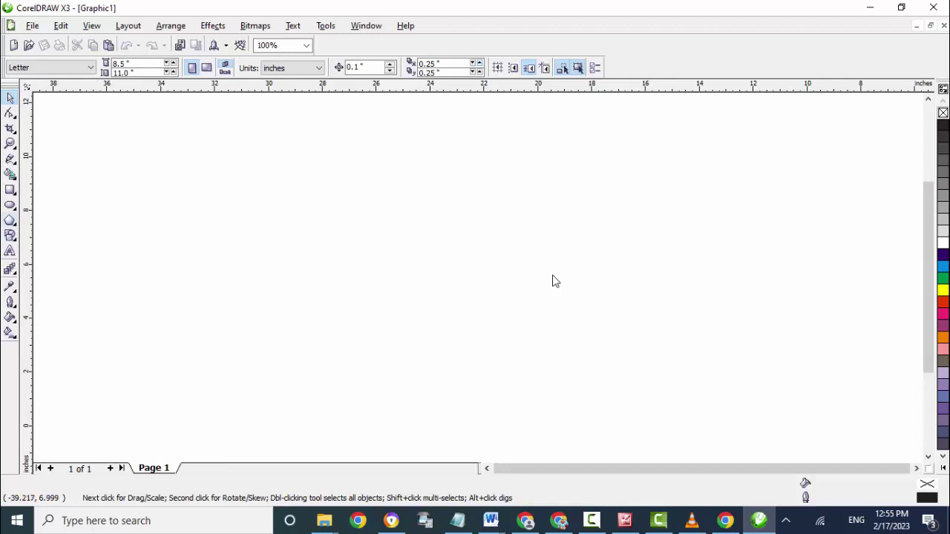
- Draw a five-pointed star about 9.86 in wide and 9.37 in high with sharpness 53
{"action": "left_click", "coordinate": [13, 222]}
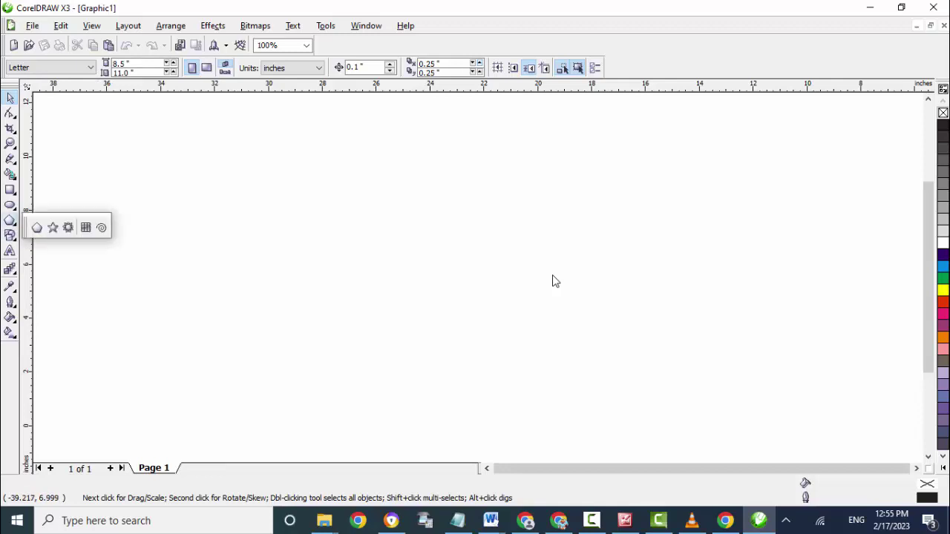
{"action": "left_click", "coordinate": [53, 228]}
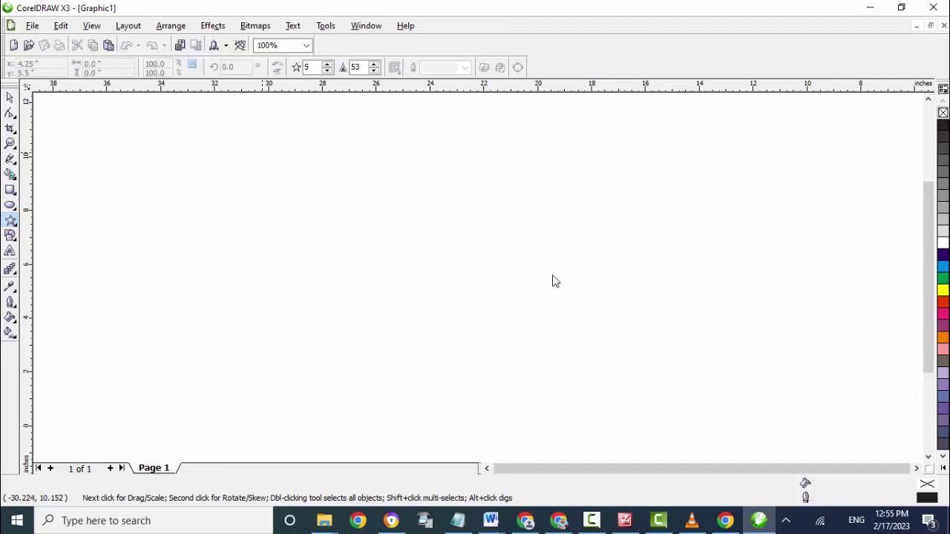
{"action": "left_click_drag", "start_coordinate": [266, 152], "coordinate": [539, 409]}
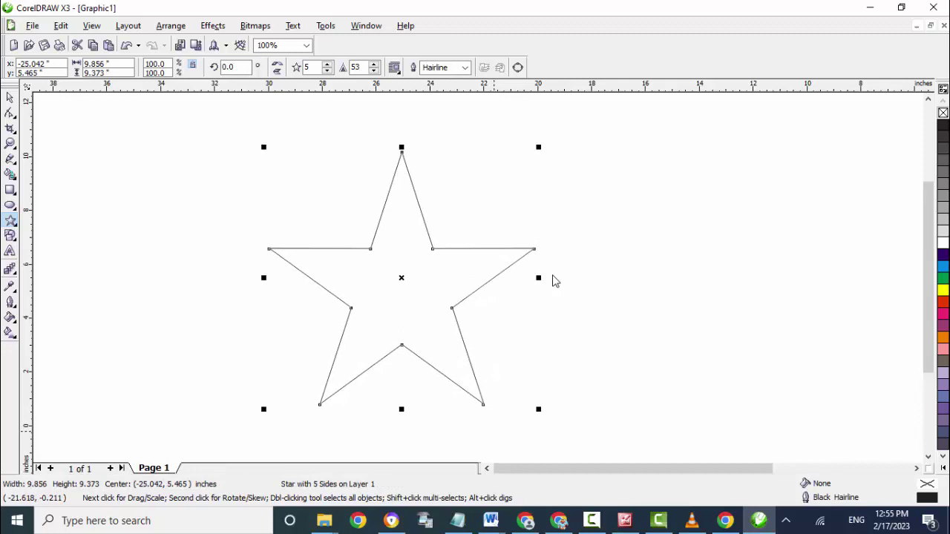
{"action": "key", "text": "shift+F2"}
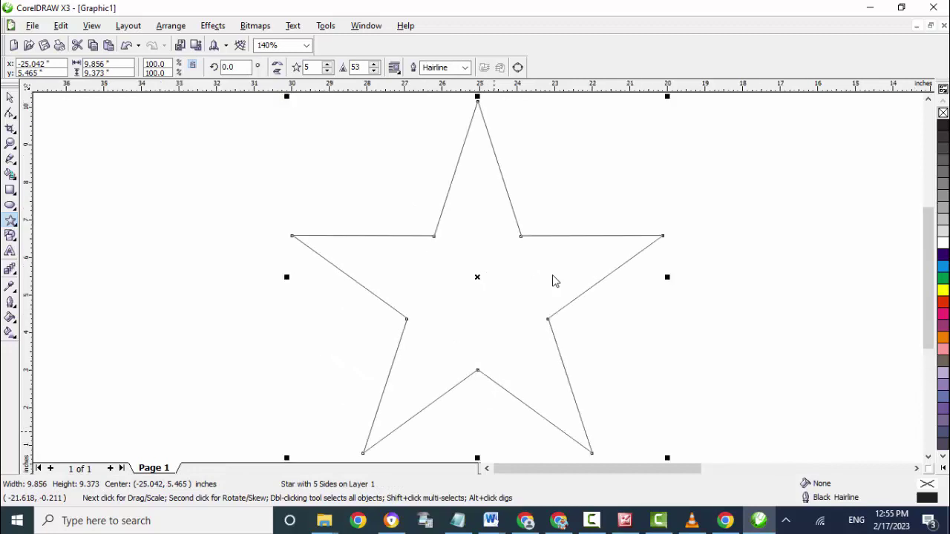
- Draw three straight freehand lines across the star: top tip to bottom notch, and each upper inner corner to the opposite lower tip
{"action": "left_click", "coordinate": [9, 159]}
{"action": "left_click", "coordinate": [478, 102]}
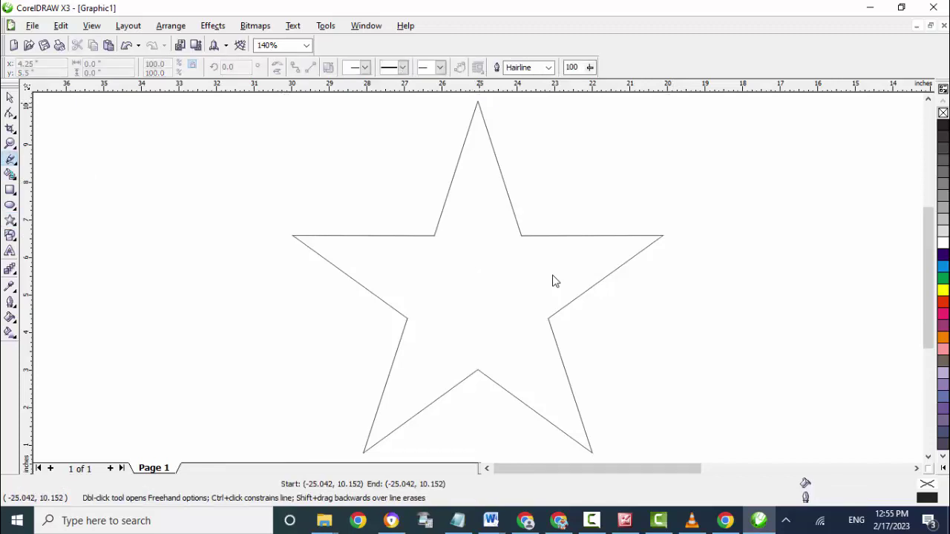
{"action": "left_click", "coordinate": [477, 376]}
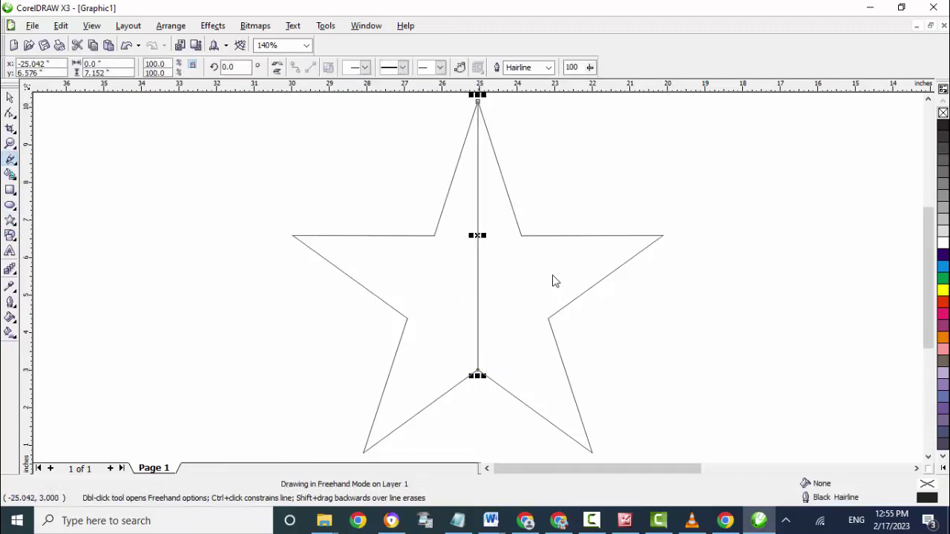
{"action": "left_click", "coordinate": [435, 237]}
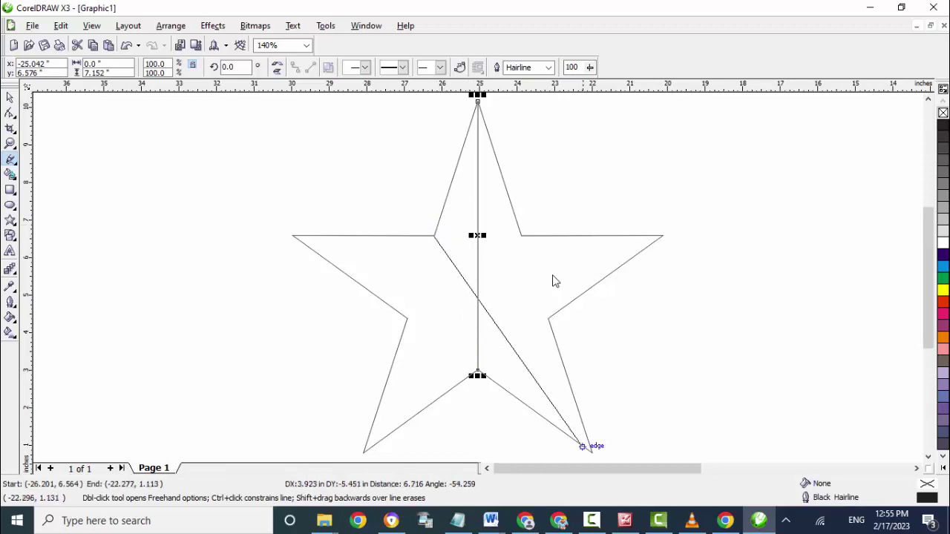
{"action": "left_click", "coordinate": [592, 453]}
{"action": "left_click", "coordinate": [521, 236]}
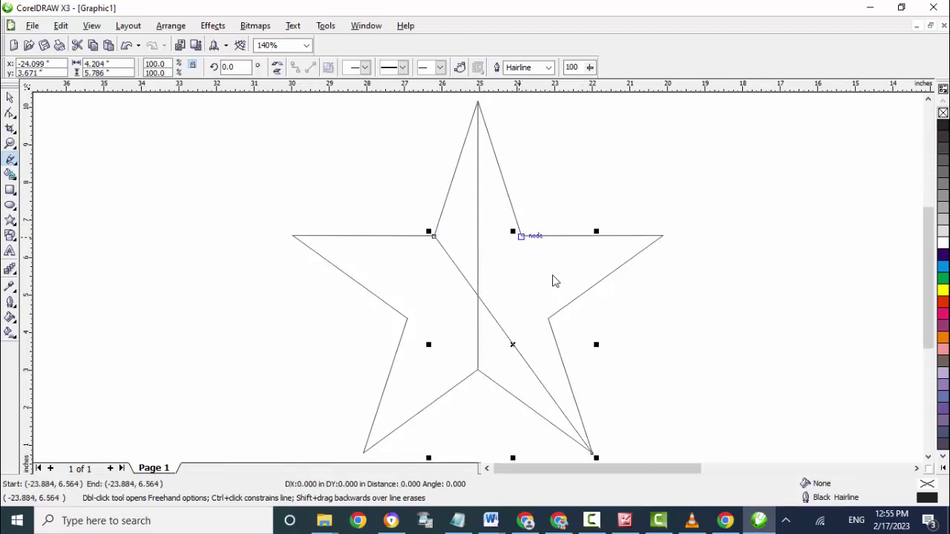
{"action": "left_click", "coordinate": [363, 452]}
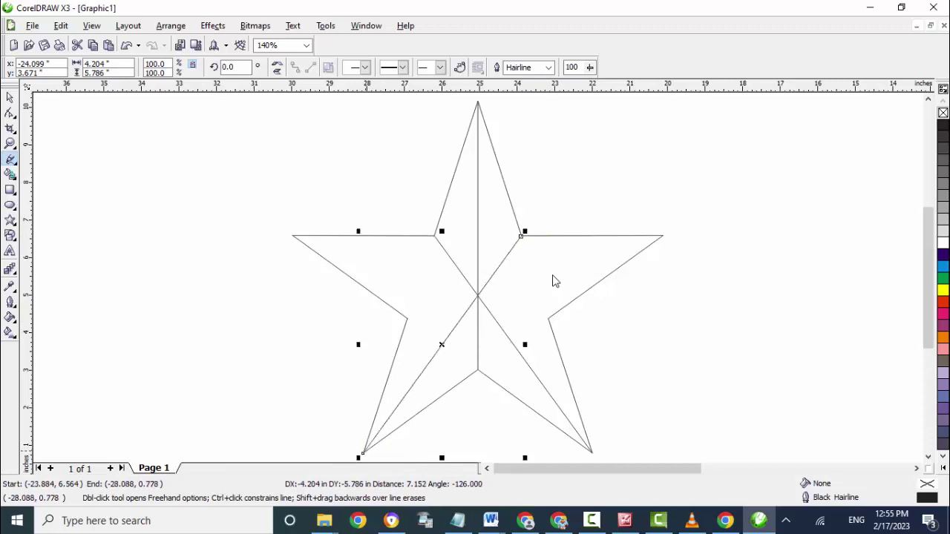
{"action": "key", "text": "space"}
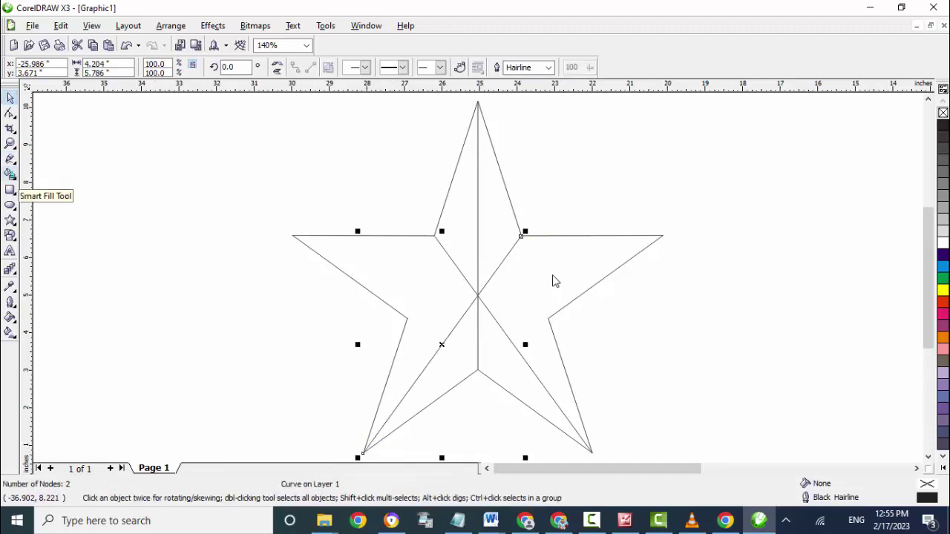
- Smart-fill both halves of the star's top point with yellow, keeping a black hairline outline
{"action": "left_click", "coordinate": [10, 175]}
{"action": "left_click", "coordinate": [452, 194]}
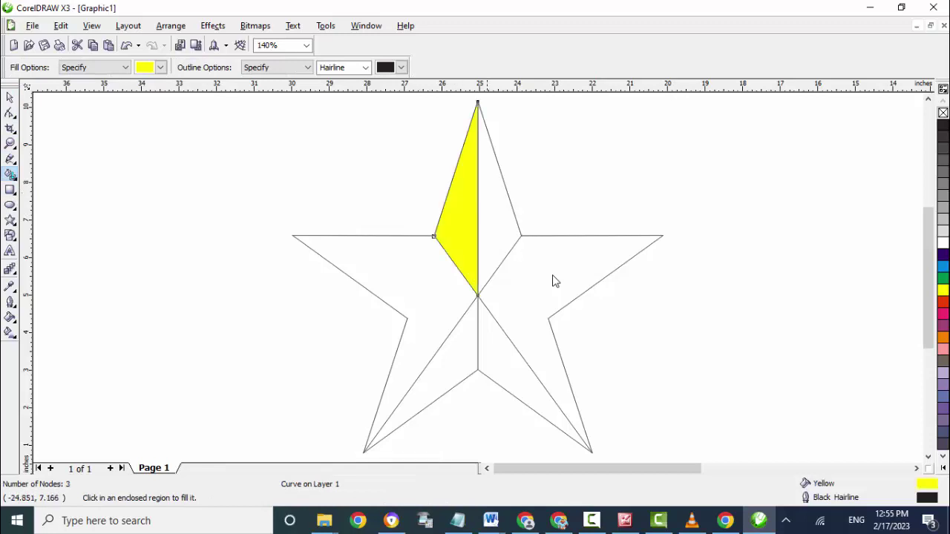
{"action": "left_click", "coordinate": [508, 220]}
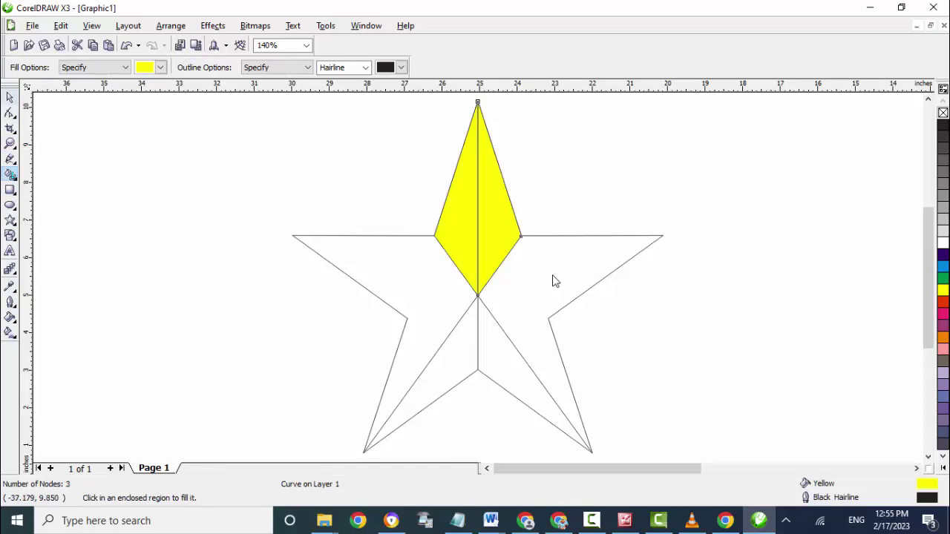
- Delete the original star outline and the three straight construction lines, keeping only the two yellow halves
{"action": "left_click", "coordinate": [10, 98]}
{"action": "left_click", "coordinate": [287, 269]}
{"action": "left_click", "coordinate": [376, 236]}
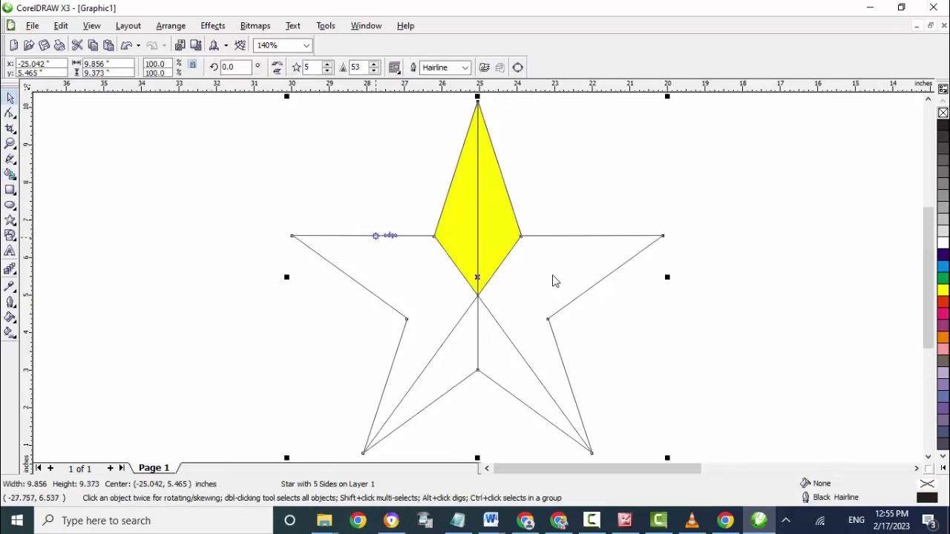
{"action": "key", "text": "Delete"}
{"action": "left_click", "coordinate": [445, 341]}
{"action": "key", "text": "Delete"}
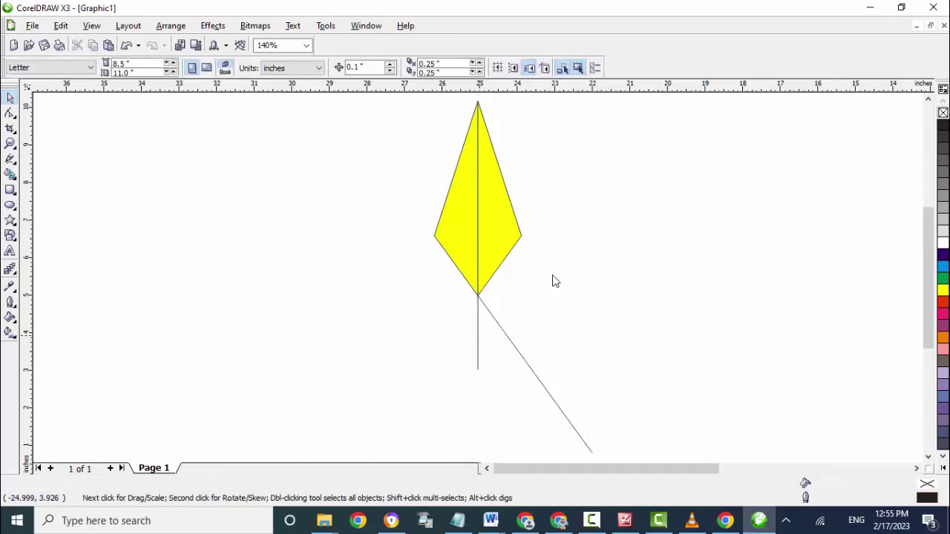
{"action": "left_click", "coordinate": [479, 336]}
{"action": "key", "text": "Delete"}
{"action": "left_click", "coordinate": [516, 347]}
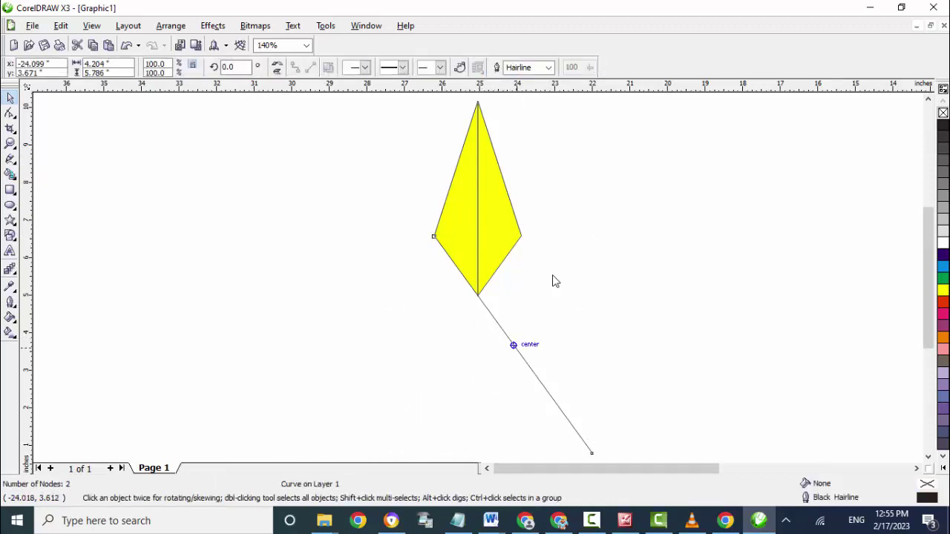
{"action": "key", "text": "Delete"}
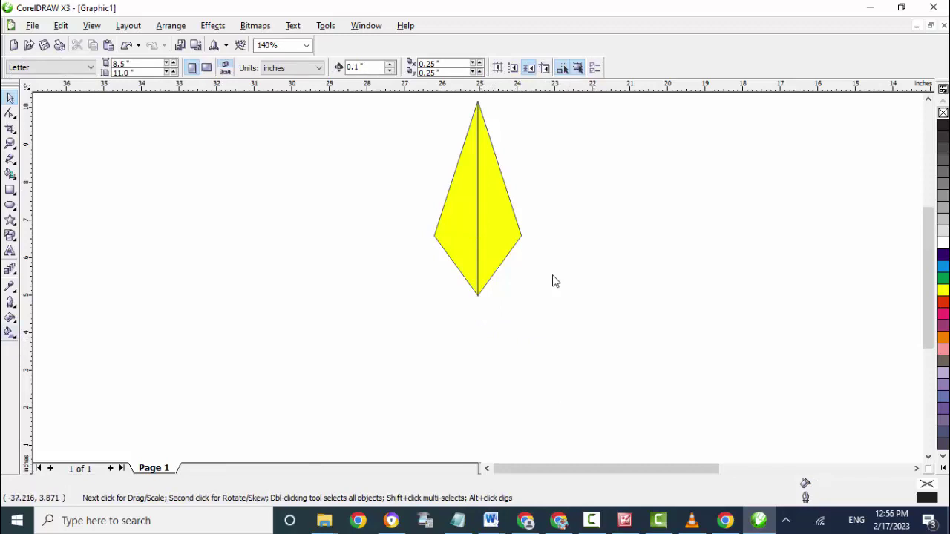
- Apply a linear fountain fill to the left half, running from yellow near the tip down to red
{"action": "left_click", "coordinate": [13, 337]}
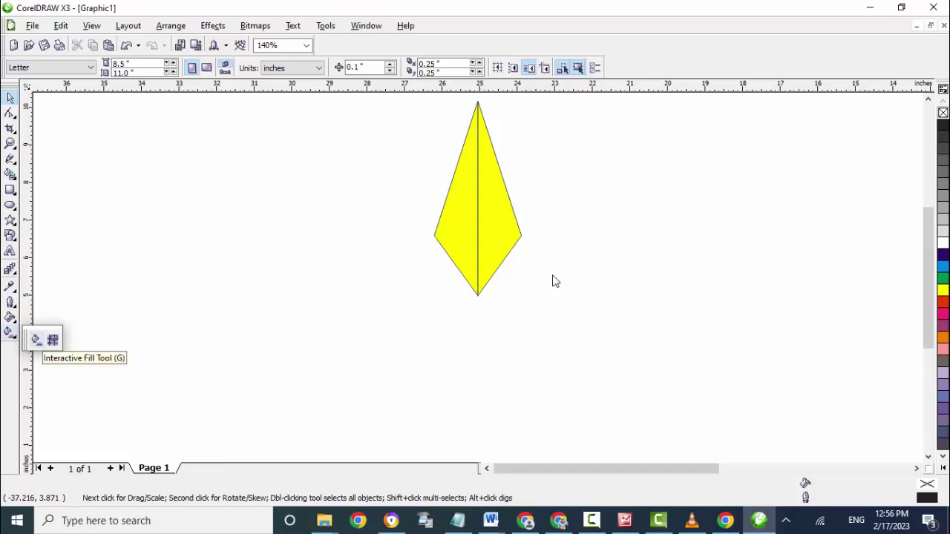
{"action": "left_click", "coordinate": [35, 339]}
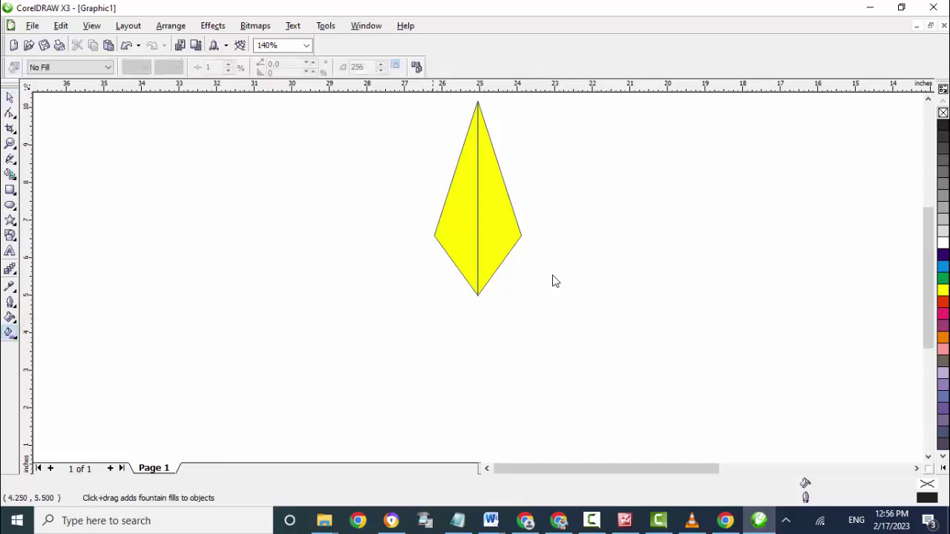
{"action": "left_click", "coordinate": [466, 151]}
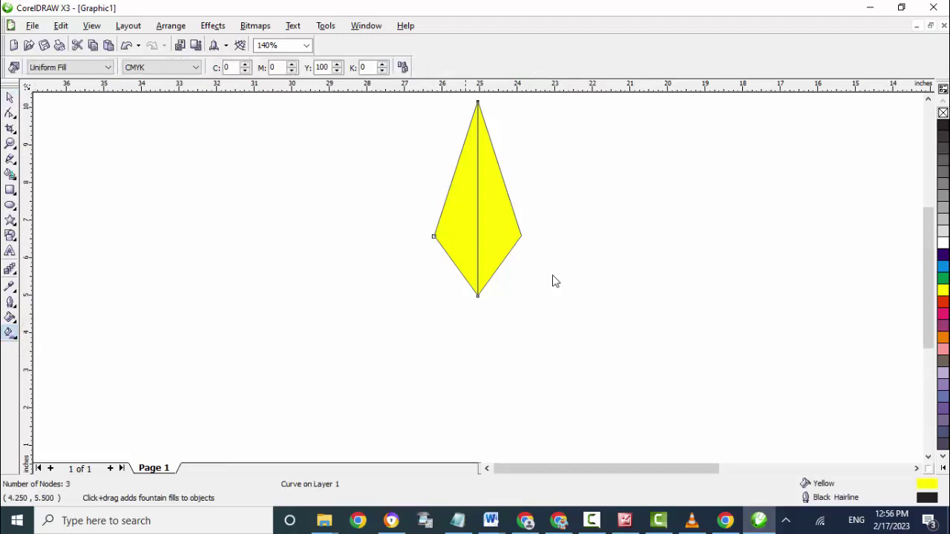
{"action": "left_click_drag", "start_coordinate": [468, 155], "coordinate": [465, 245]}
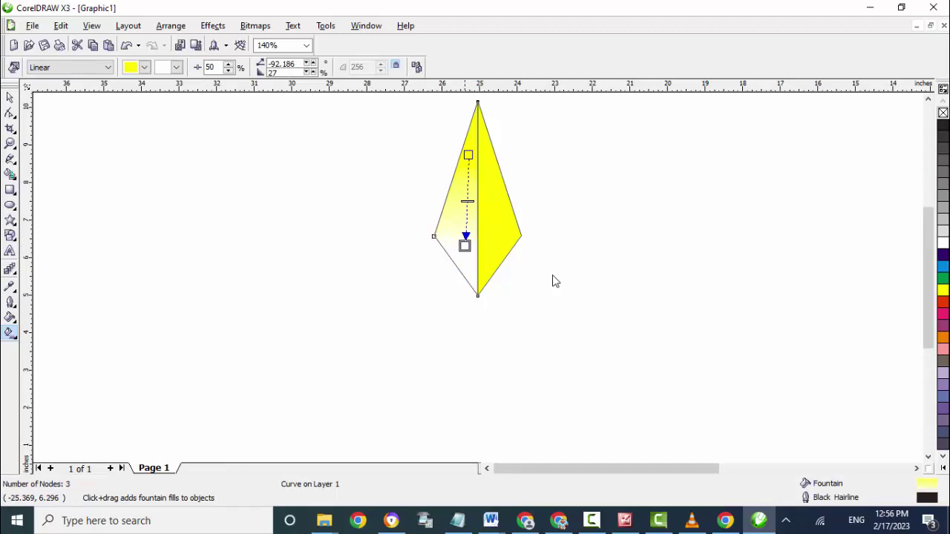
{"action": "left_click", "coordinate": [944, 302]}
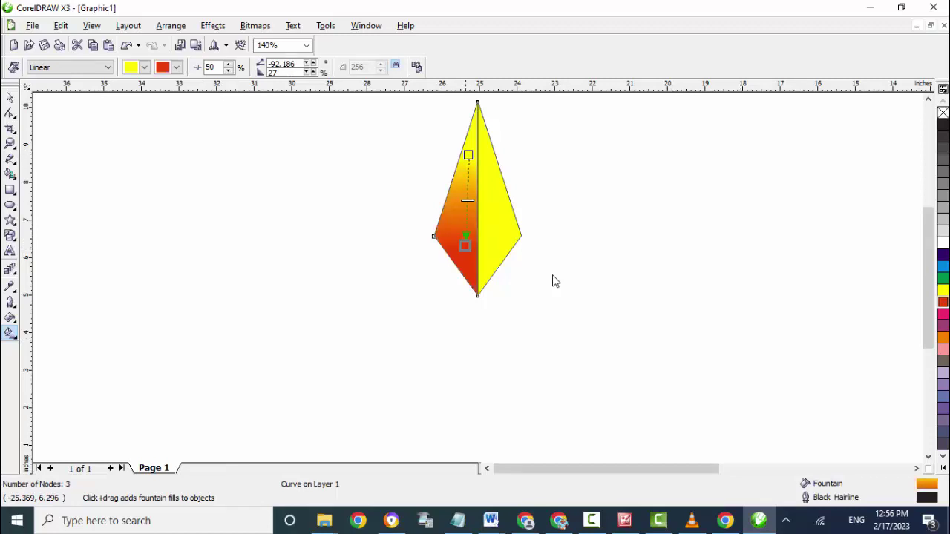
- Apply a vertical linear fountain fill to the right half, running from yellow at the bottom up to red
{"action": "key", "text": "Tab"}
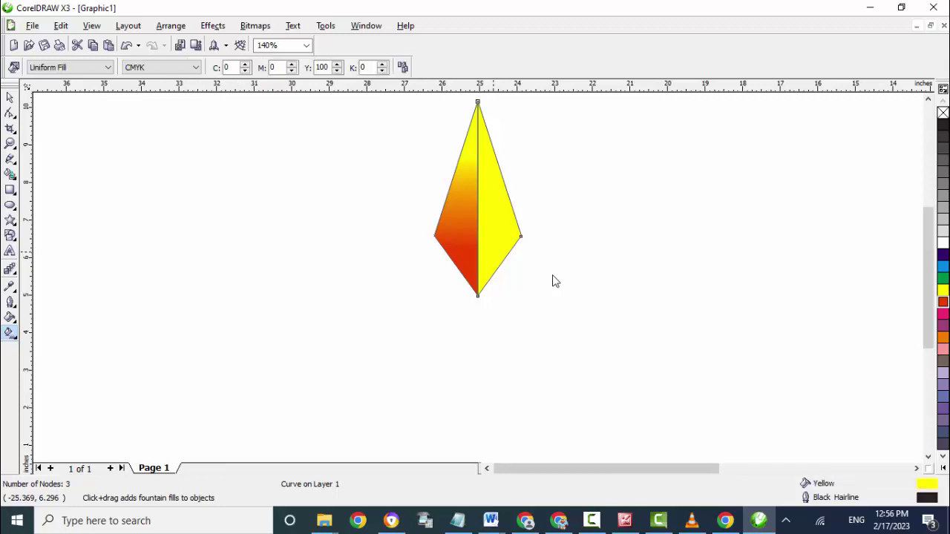
{"action": "left_click_drag", "start_coordinate": [492, 251], "coordinate": [493, 164]}
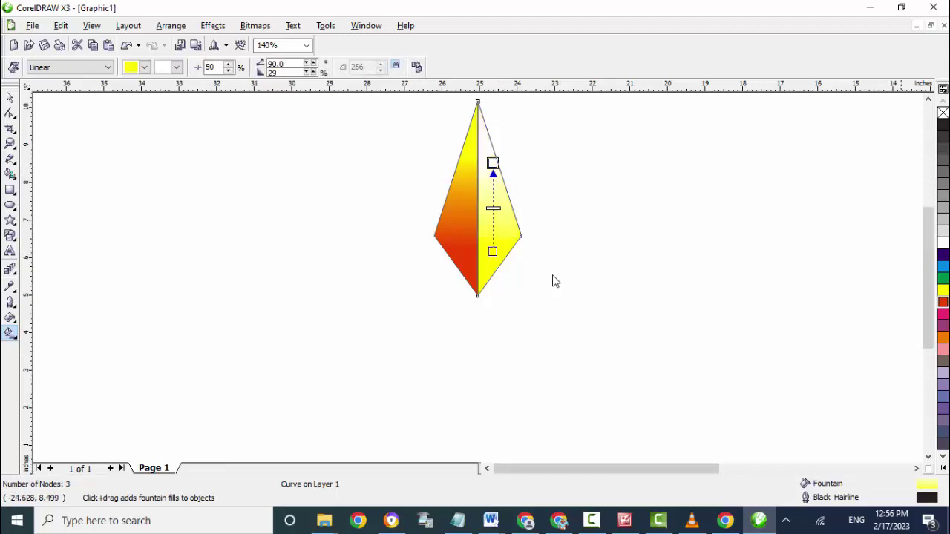
{"action": "left_click", "coordinate": [944, 302]}
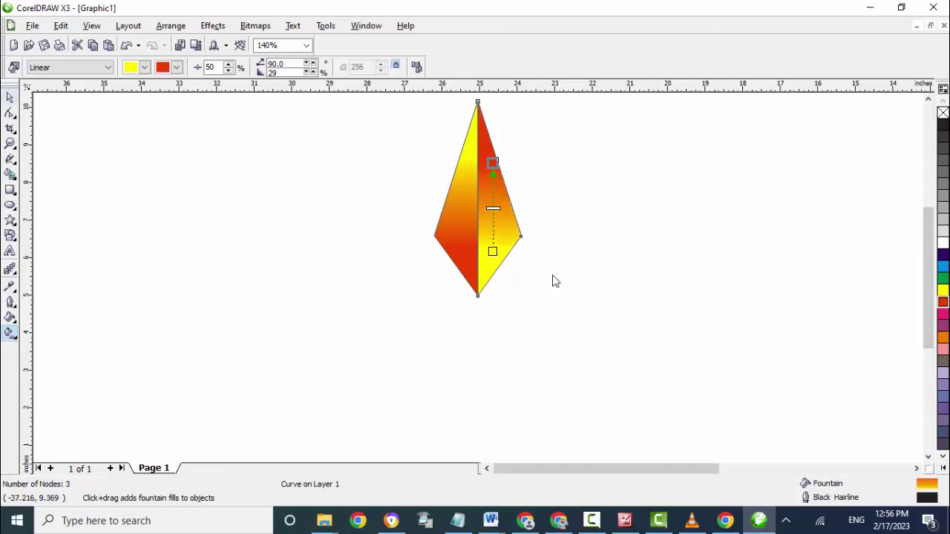
- Select both gradient-filled halves and group them
{"action": "left_click", "coordinate": [9, 97]}
{"action": "left_click", "coordinate": [443, 364]}
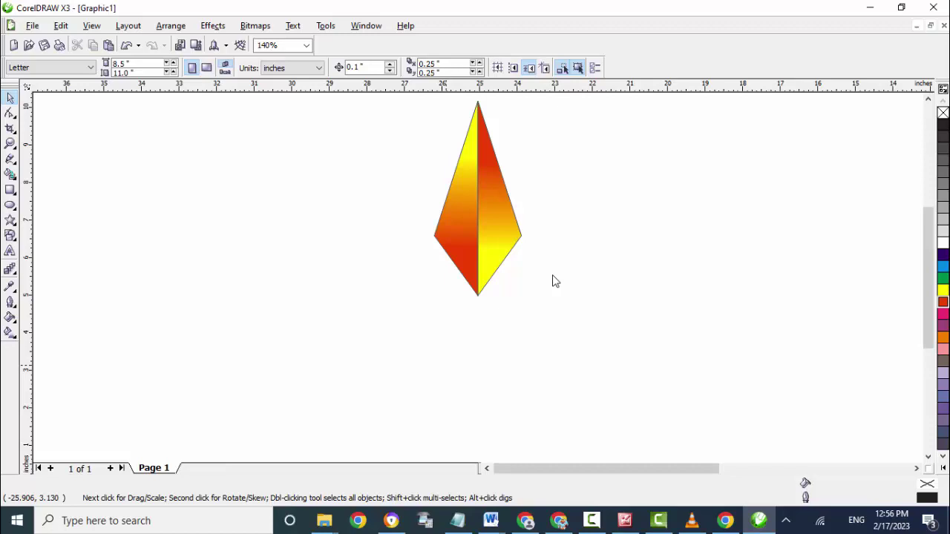
{"action": "key", "text": "ctrl+a"}
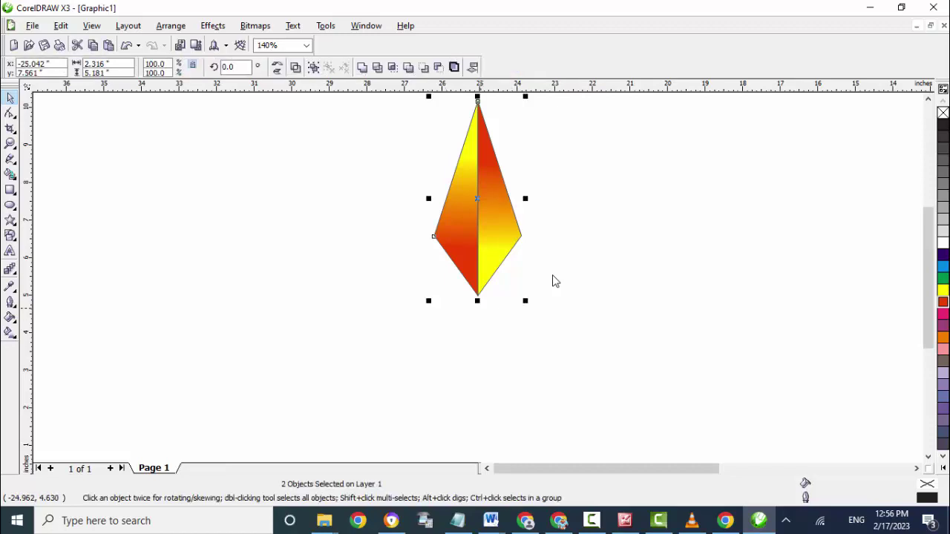
{"action": "key", "text": "ctrl+g"}
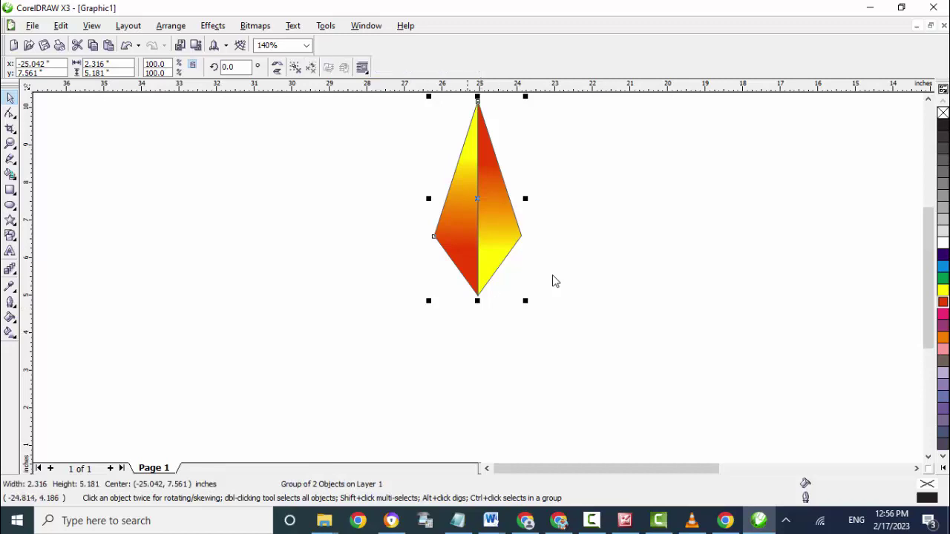
- Open the Rotate transformation settings for the grouped star point
{"action": "key", "text": "alt+c"}
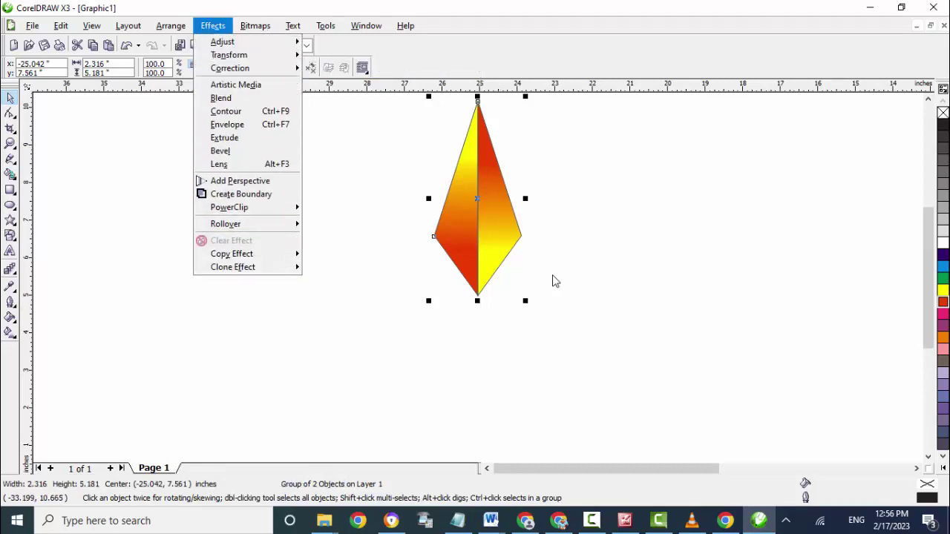
{"action": "key", "text": "Left"}
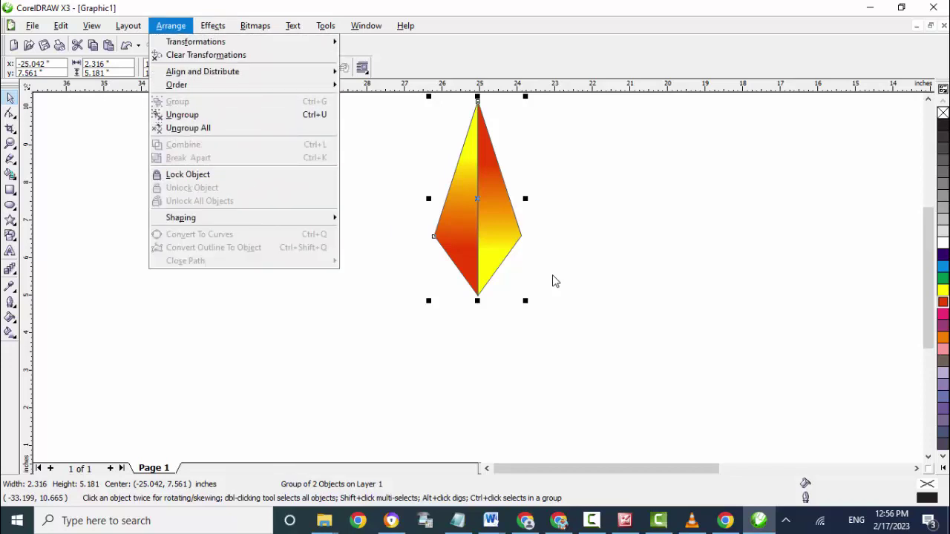
{"action": "key", "text": "Down"}
{"action": "key", "text": "Right"}
{"action": "key", "text": "Left"}
{"action": "key", "text": "Down"}
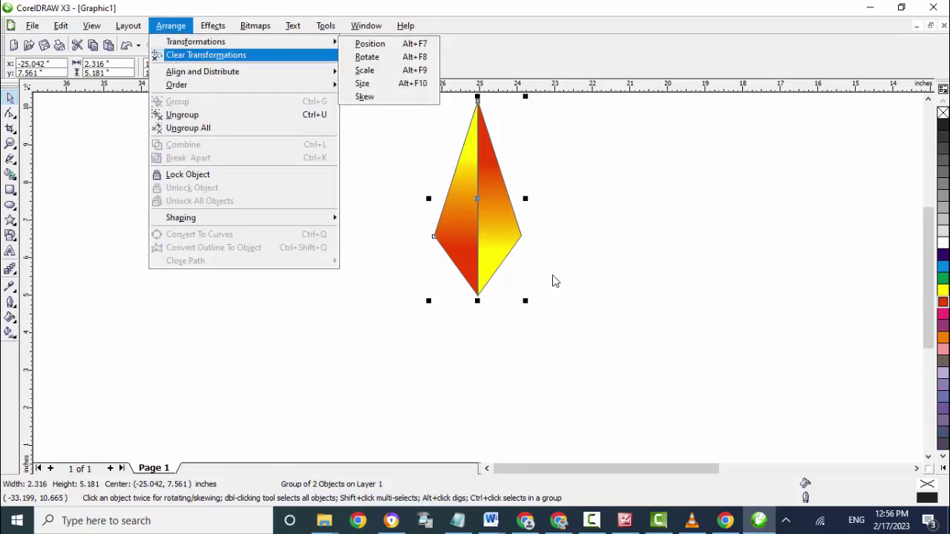
{"action": "key", "text": "Up"}
{"action": "key", "text": "Right"}
{"action": "key", "text": "Down"}
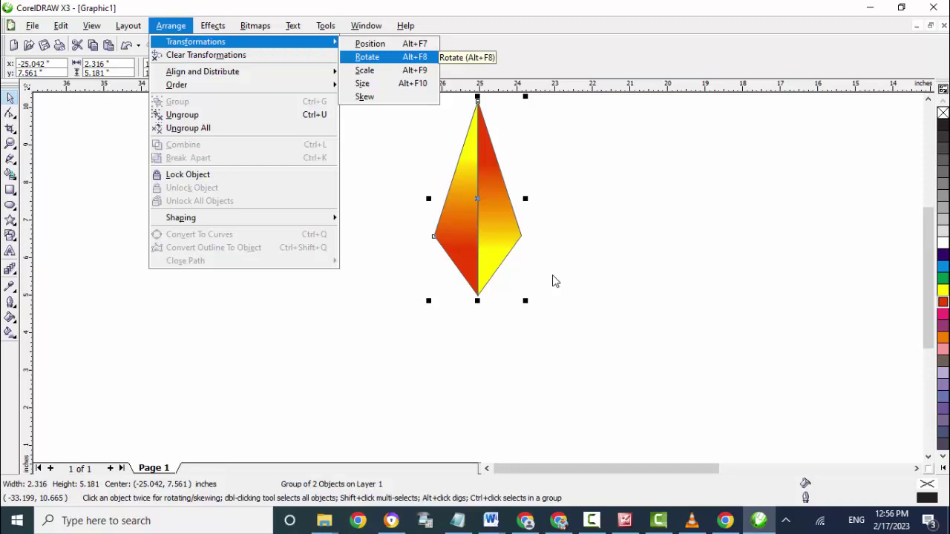
{"action": "key", "text": "Return"}
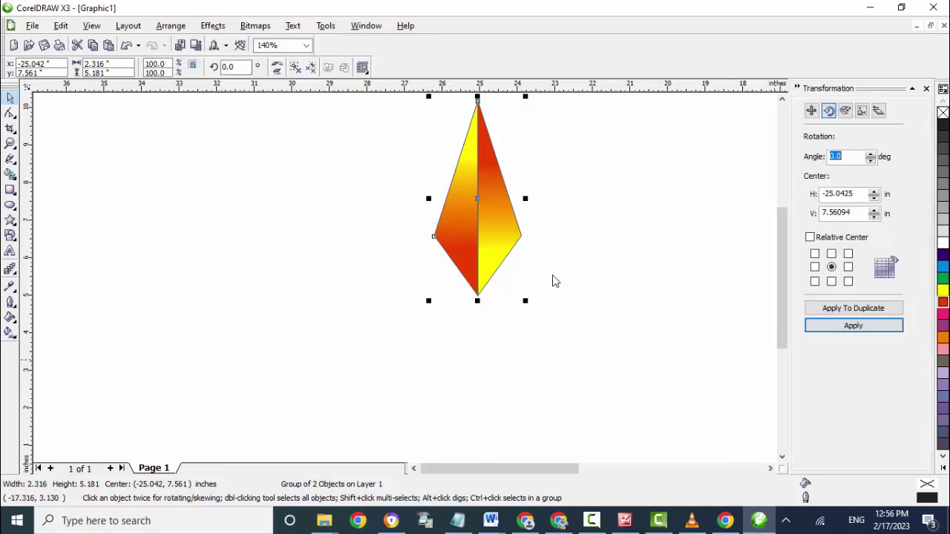
- Move the group's rotation center to the bottom tip of the star point
{"action": "left_click", "coordinate": [614, 372]}
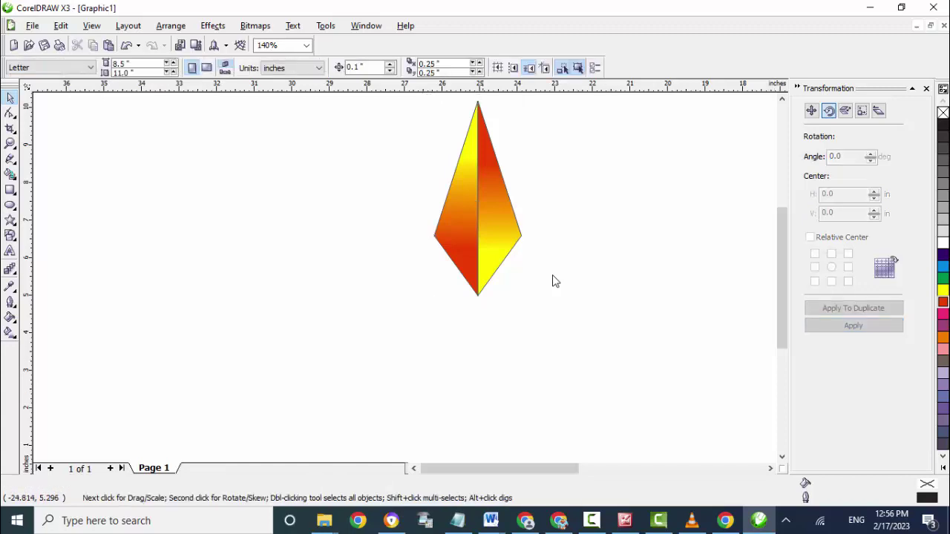
{"action": "left_click", "coordinate": [473, 201]}
{"action": "left_click", "coordinate": [477, 179]}
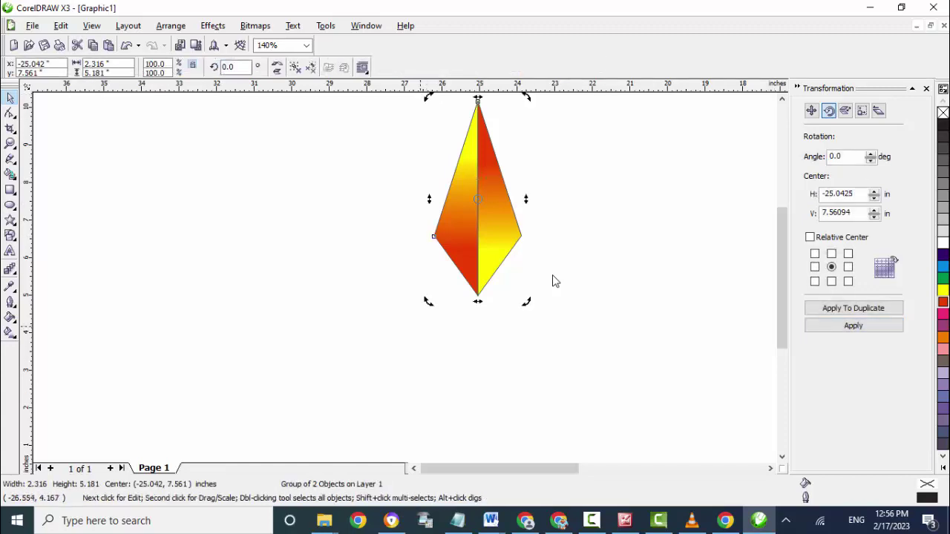
{"action": "left_click_drag", "start_coordinate": [477, 199], "coordinate": [477, 296]}
- Duplicate the star point four times around its bottom tip at a 72-degree rotation angle to complete the five-pointed star
{"action": "key", "text": "ctrl+a"}
{"action": "type", "text": "72"}
{"action": "key", "text": "Tab"}
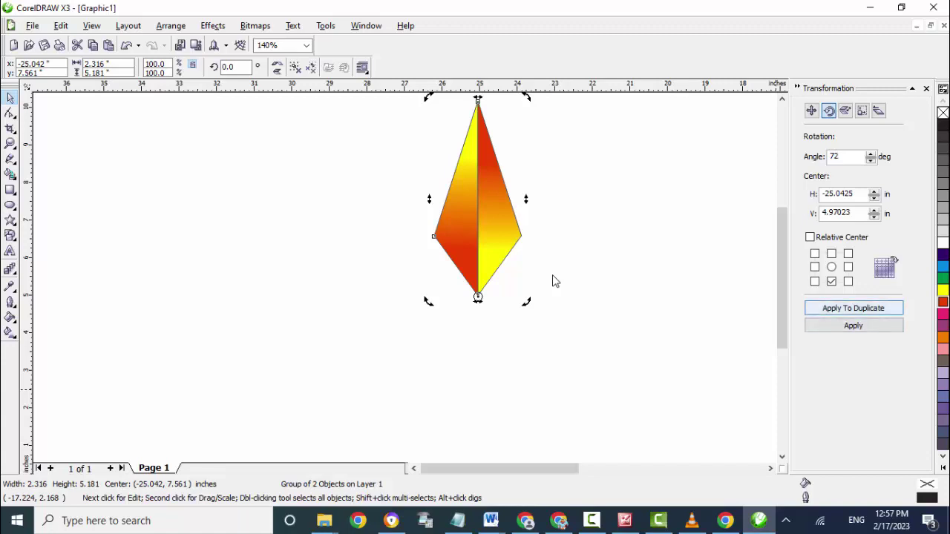
{"action": "key", "text": "space"}
{"action": "key", "text": "space"}
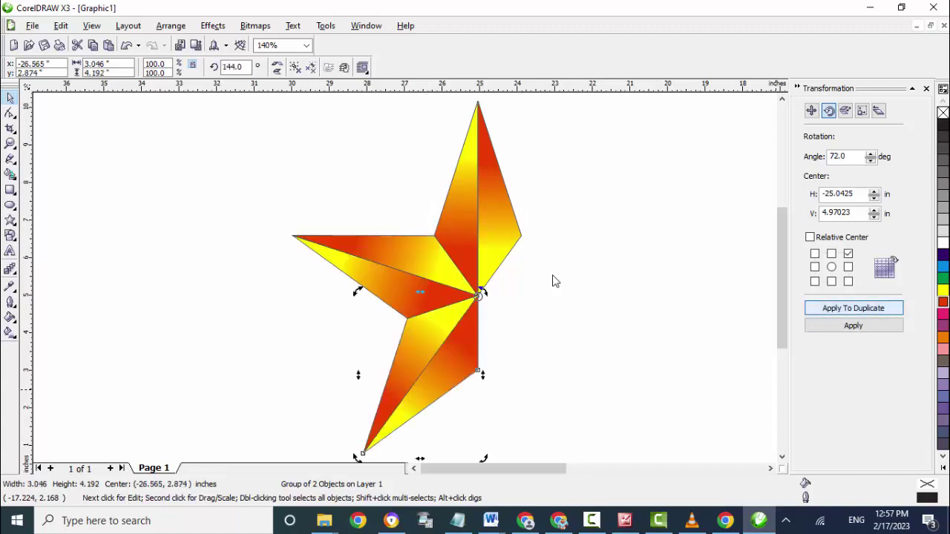
{"action": "key", "text": "space"}
{"action": "key", "text": "space"}
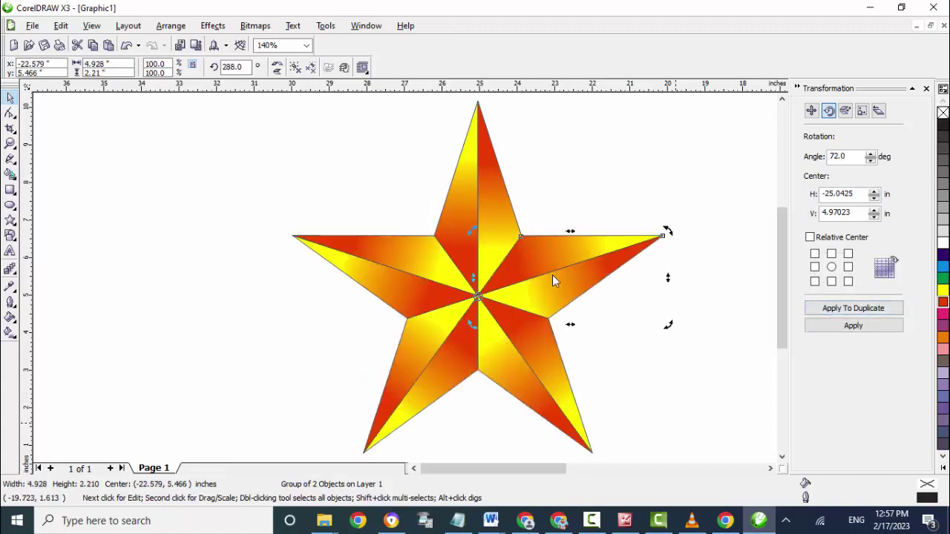
{"action": "key", "text": "Escape"}
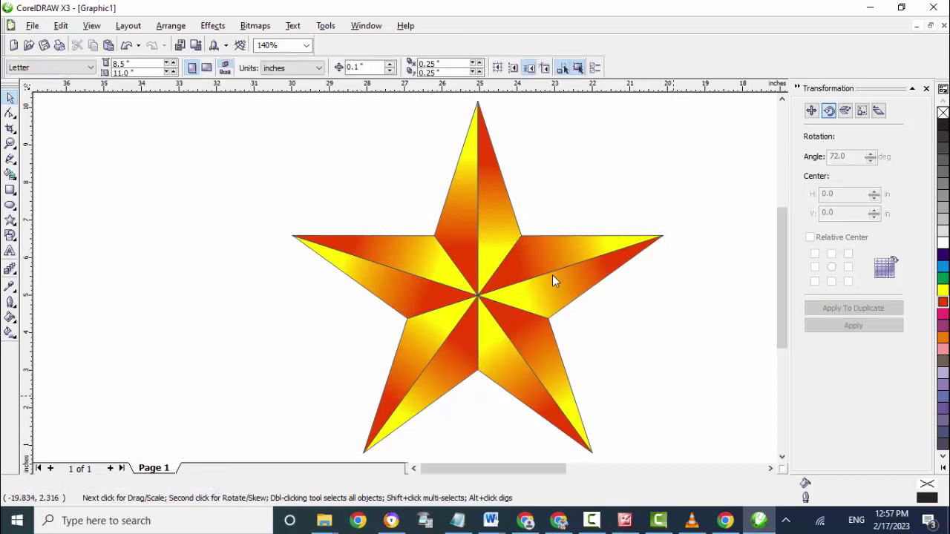
- Select all five star points and remove their outlines
{"action": "scroll", "coordinate": [553, 280], "scroll_direction": "right", "scroll_amount": 1}
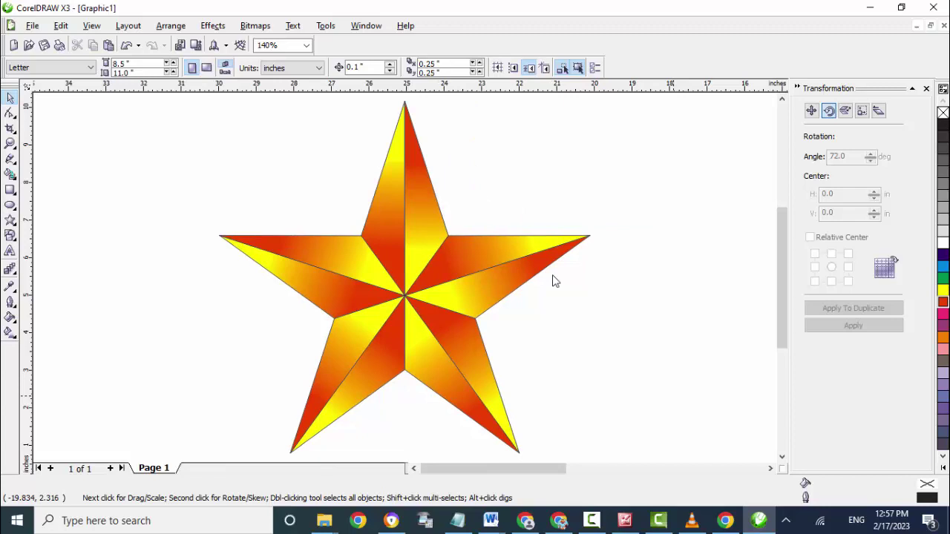
{"action": "key", "text": "ctrl+a"}
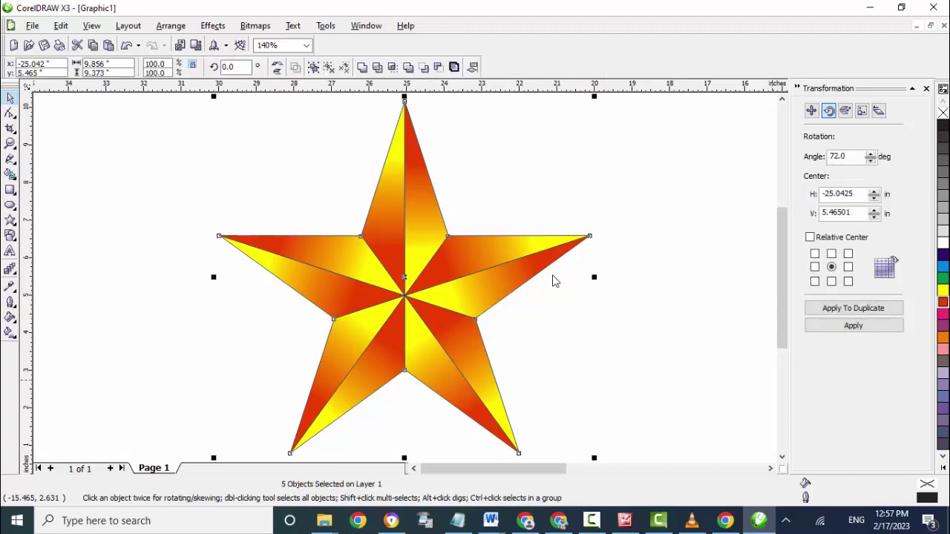
{"action": "right_click", "coordinate": [943, 113]}
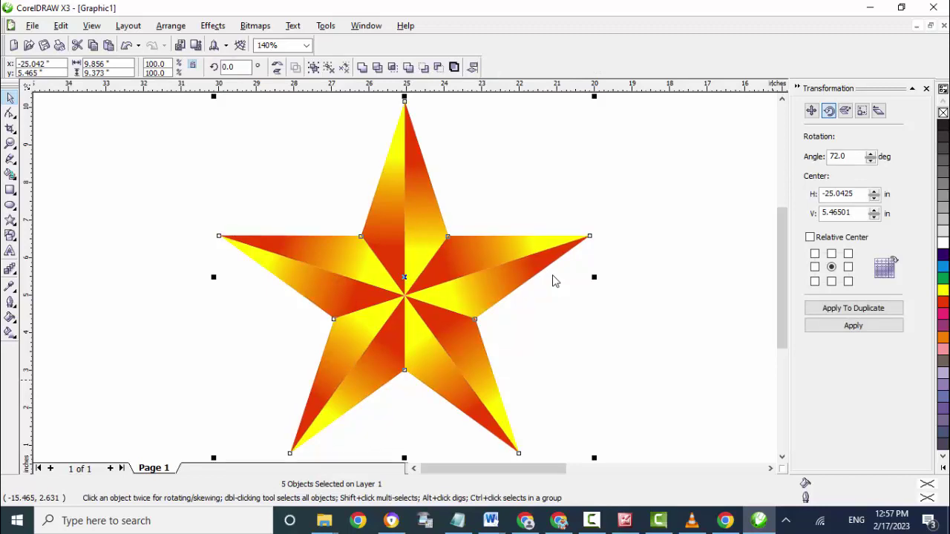
{"action": "left_click", "coordinate": [671, 318]}
{"action": "key", "text": "Escape"}
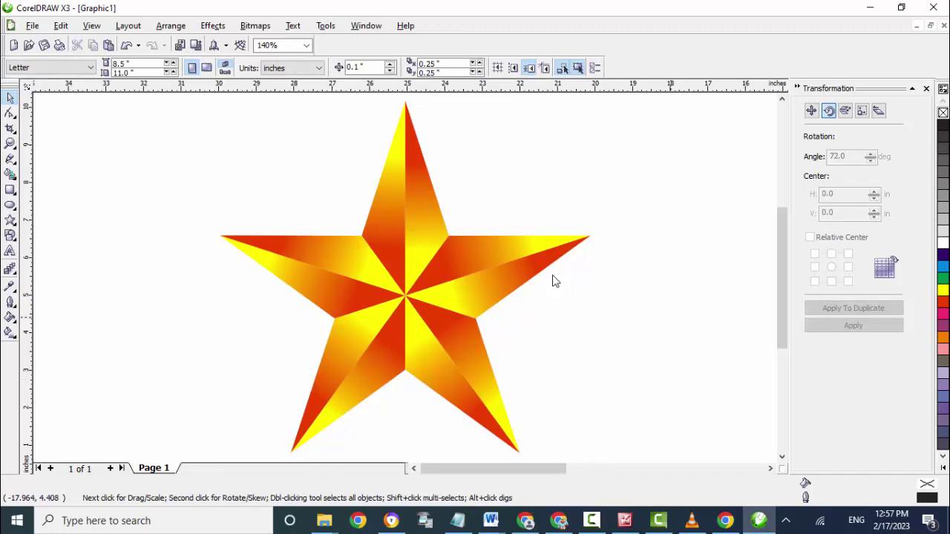
- Place a copy of the star's top point in the empty area well to the right of the star
{"action": "left_click_drag", "start_coordinate": [400, 208], "coordinate": [684, 212]}
{"action": "right_click", "coordinate": [684, 212]}
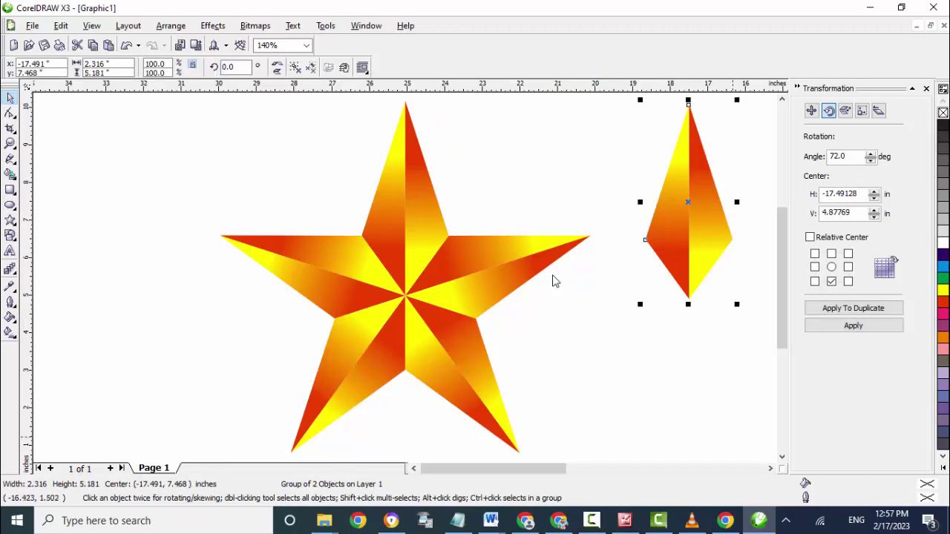
{"action": "left_click", "coordinate": [770, 468]}
{"action": "left_click", "coordinate": [770, 468]}
{"action": "left_click", "coordinate": [770, 468]}
{"action": "left_click_drag", "start_coordinate": [326, 203], "coordinate": [490, 204]}
{"action": "left_click", "coordinate": [605, 268]}
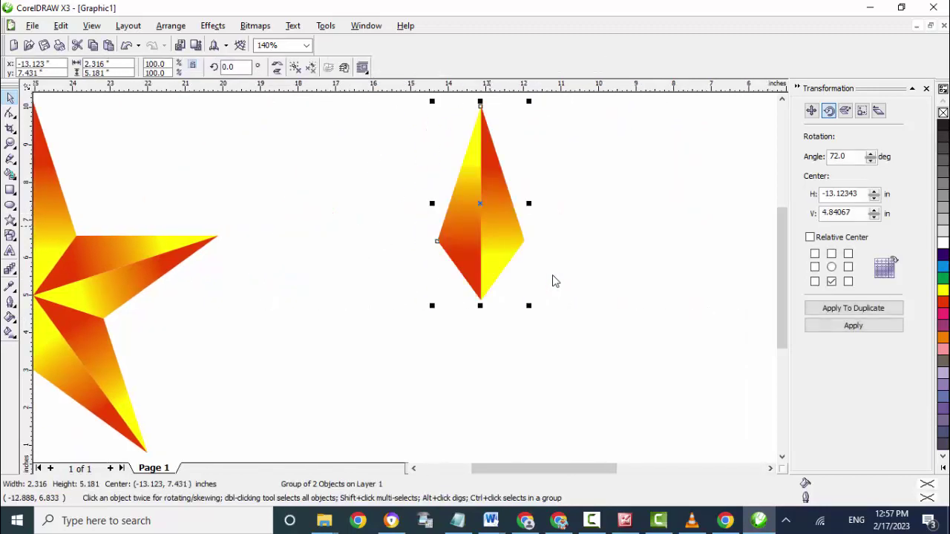
- Ungroup the copied point and change the upper gradient color of both halves to blue
{"action": "right_click", "coordinate": [553, 281]}
{"action": "left_click", "coordinate": [553, 261]}
{"action": "left_click", "coordinate": [553, 281]}
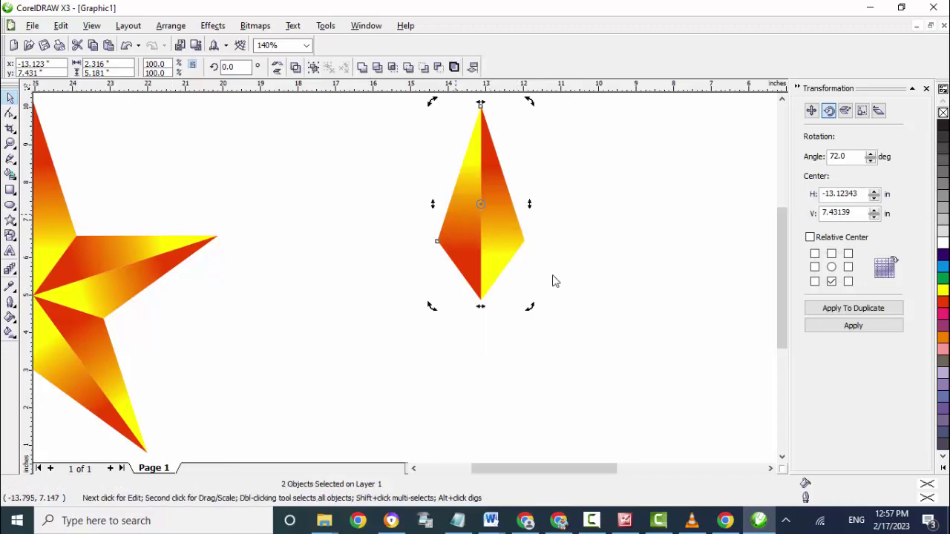
{"action": "key", "text": "g"}
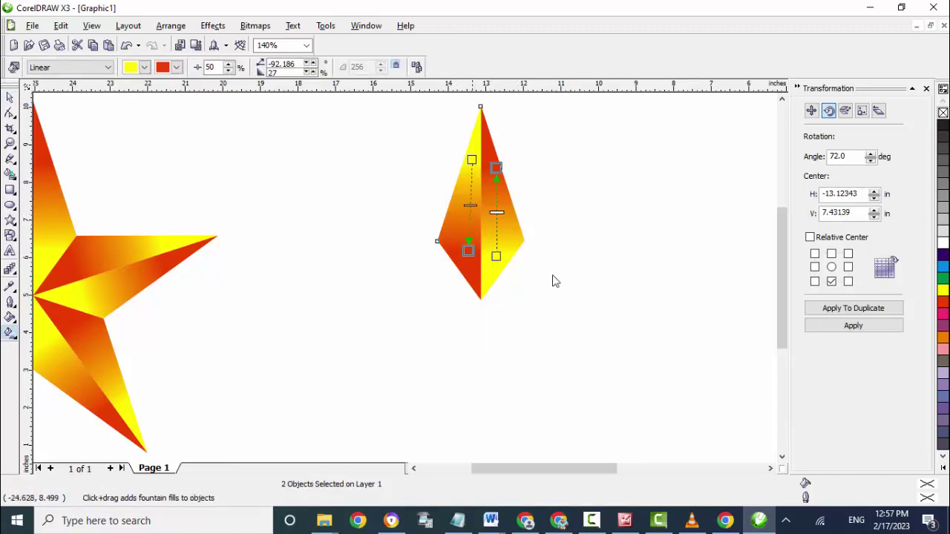
{"action": "left_click", "coordinate": [472, 160]}
{"action": "left_click", "coordinate": [944, 267]}
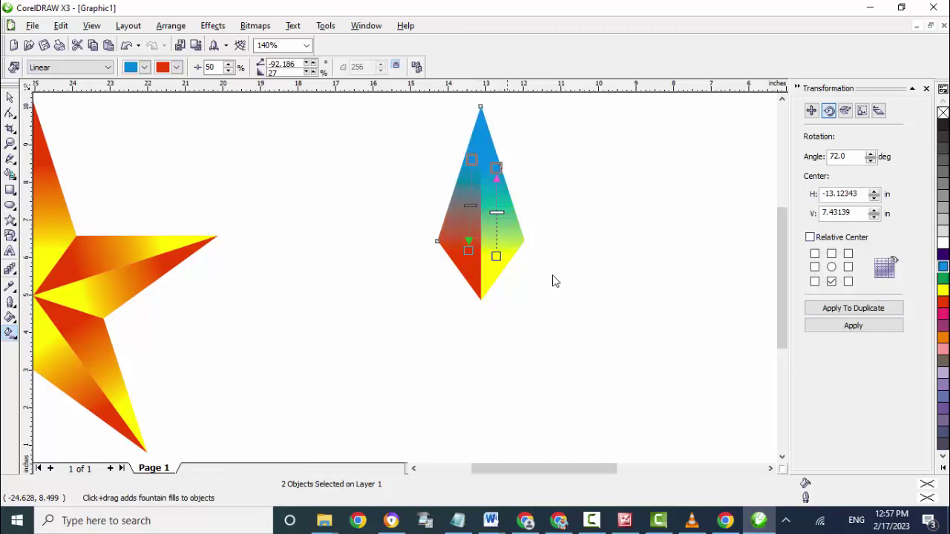
{"action": "key", "text": "Escape"}
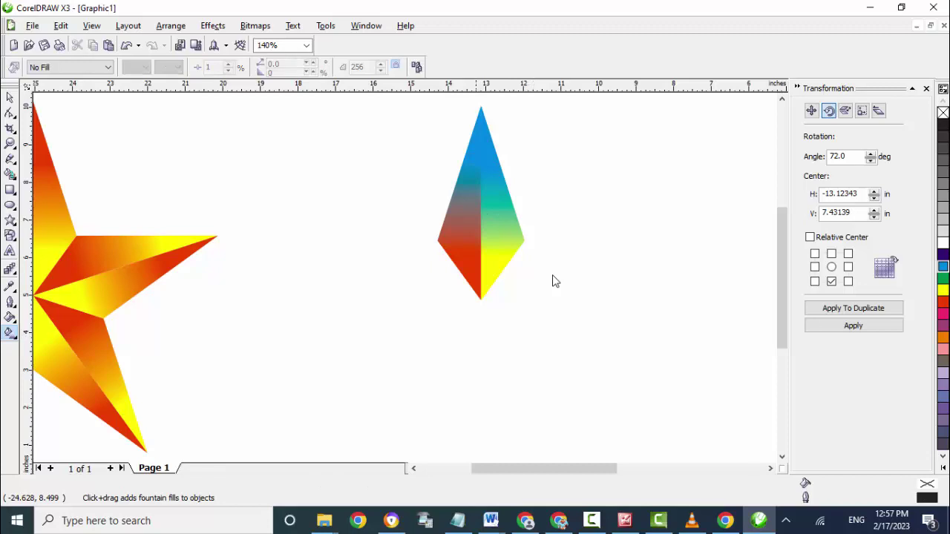
- Group the two recolored halves and move the group's rotation center to its bottom tip
{"action": "key", "text": "ctrl+a"}
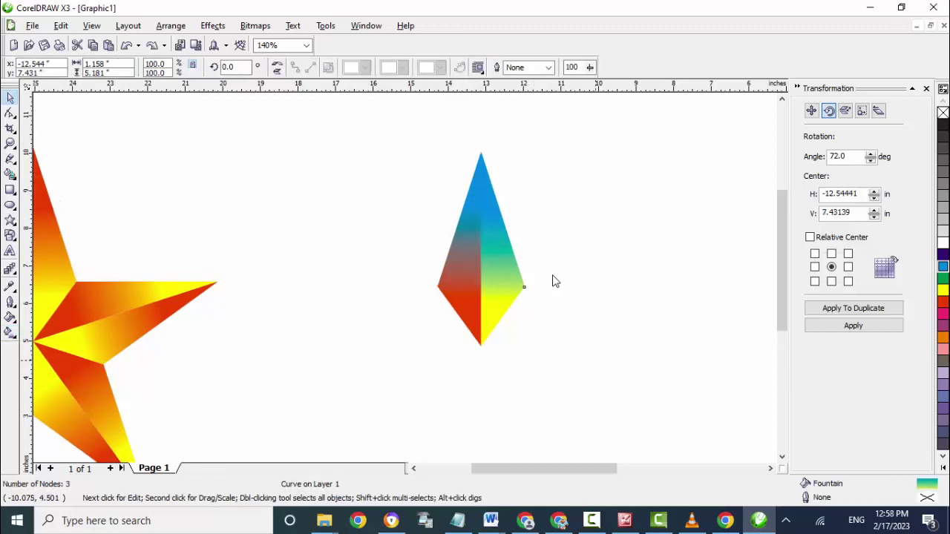
{"action": "key", "text": "Escape"}
{"action": "left_click_drag", "start_coordinate": [417, 124], "coordinate": [548, 354]}
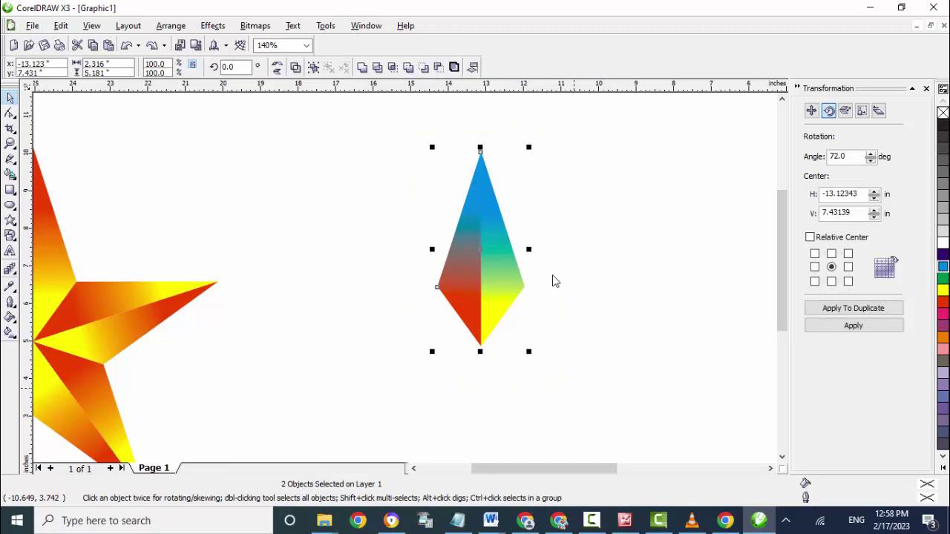
{"action": "key", "text": "ctrl+g"}
{"action": "key", "text": "Escape"}
{"action": "double_click", "coordinate": [483, 259]}
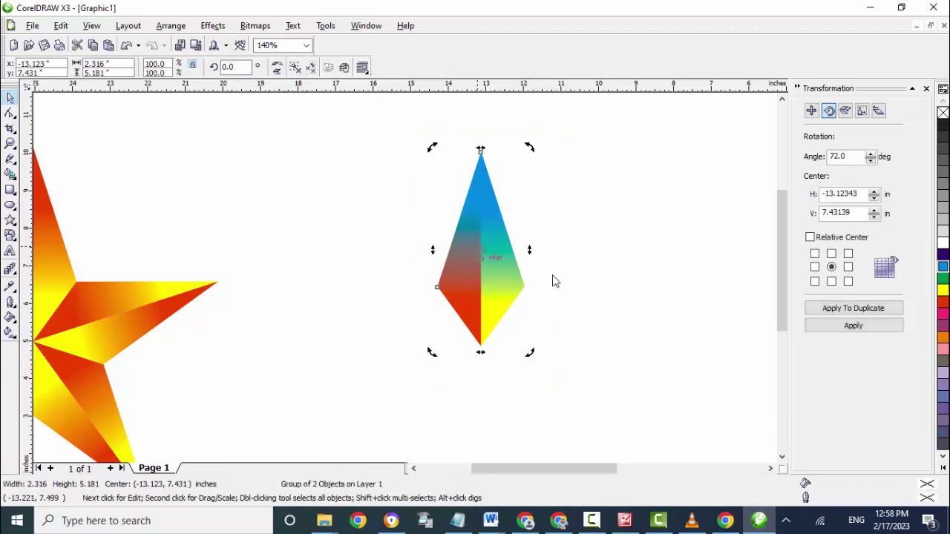
{"action": "left_click_drag", "start_coordinate": [481, 256], "coordinate": [481, 347]}
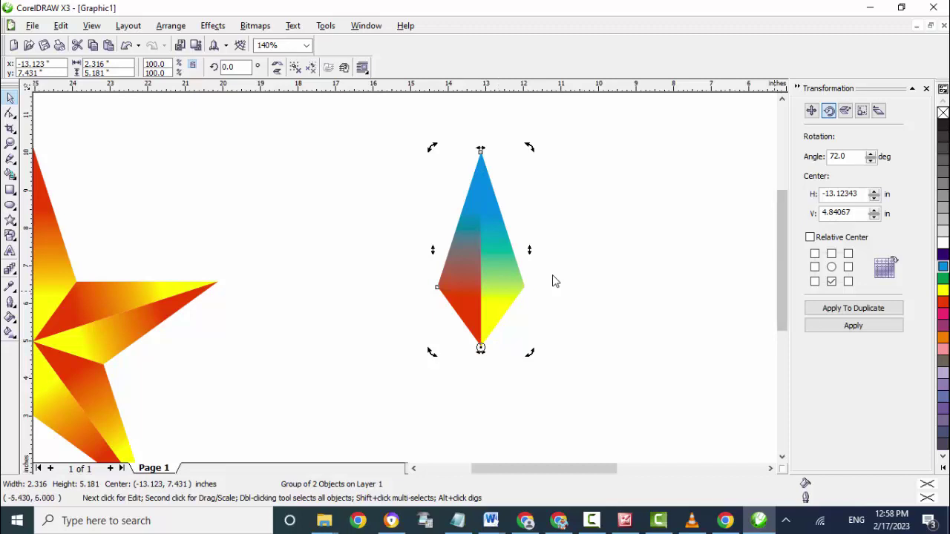
- Duplicate the blue-tipped point four times around its bottom tip at 72 degrees to form a second star
{"action": "double_click", "coordinate": [843, 156]}
{"action": "left_click", "coordinate": [832, 281]}
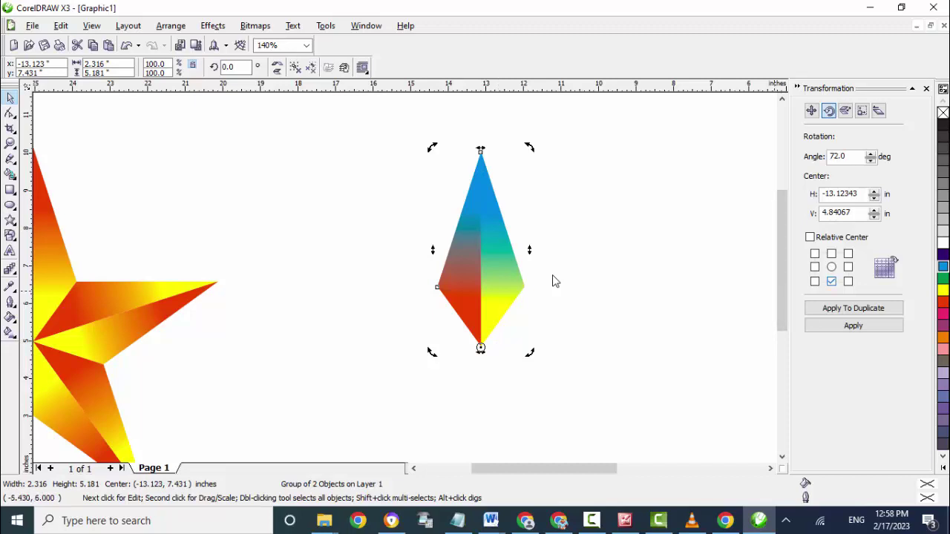
{"action": "key", "text": "Return"}
{"action": "key", "text": "Return"}
{"action": "key", "text": "Return"}
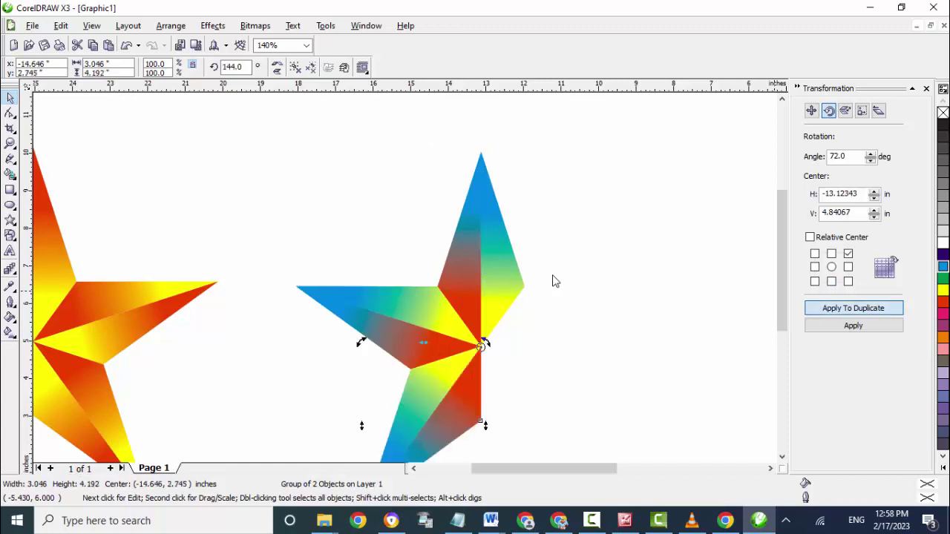
{"action": "key", "text": "Return"}
{"action": "key", "text": "Escape"}
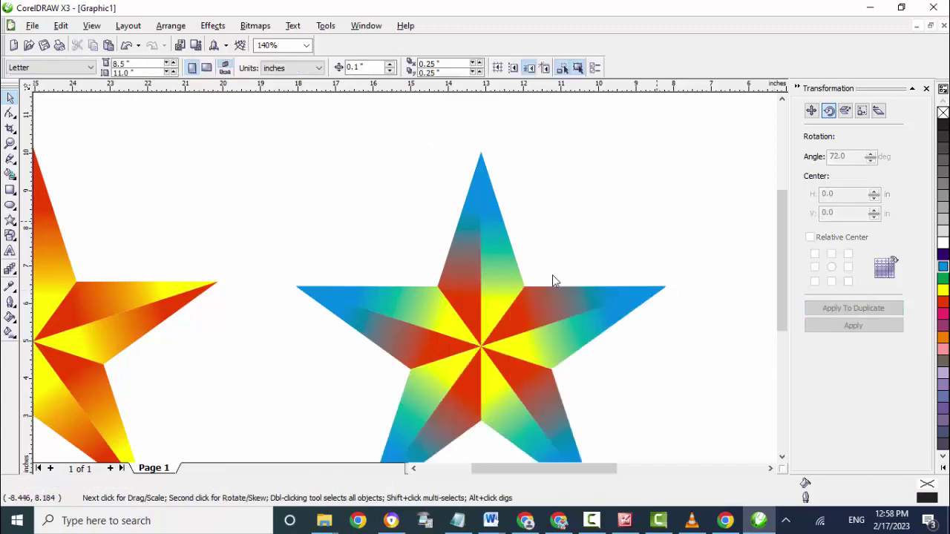
- Fit both stars in the view and close the Transformation settings
{"action": "key", "text": "F4"}
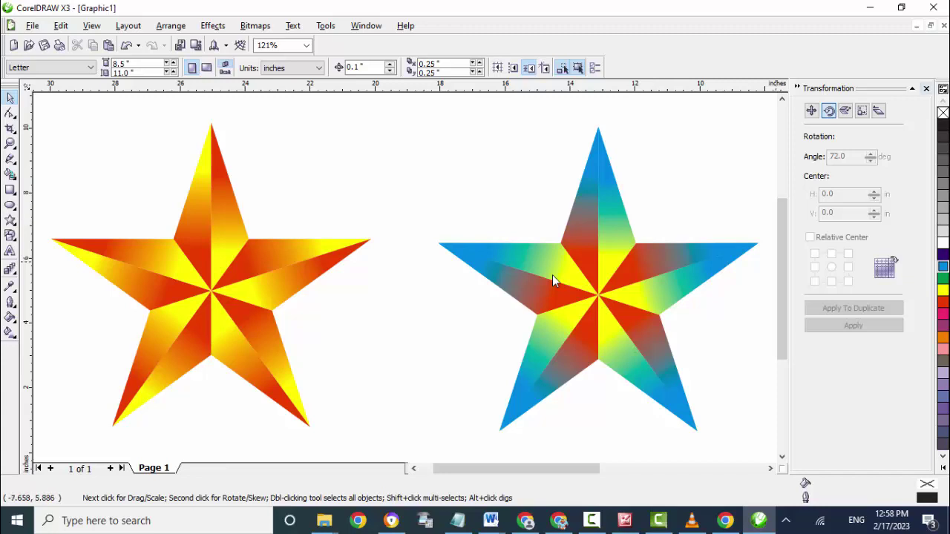
{"action": "left_click", "coordinate": [927, 88]}
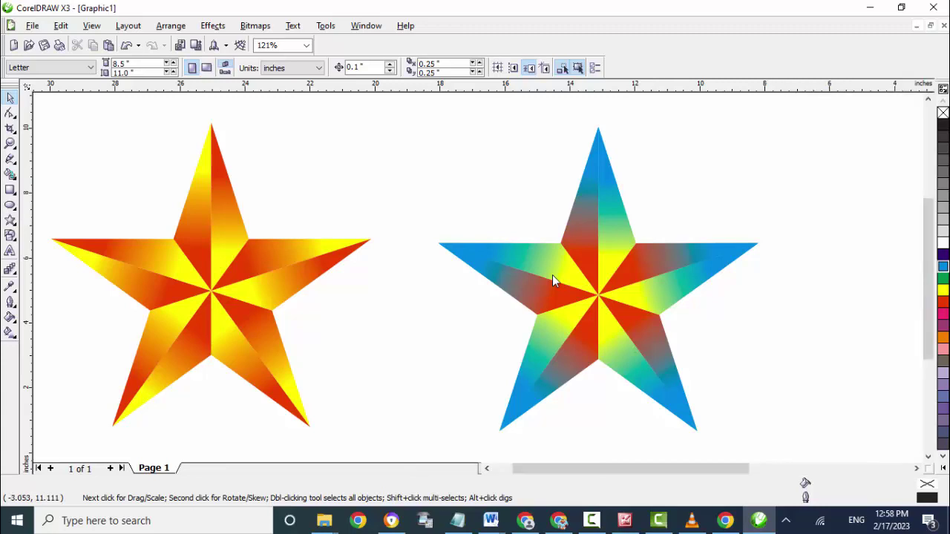